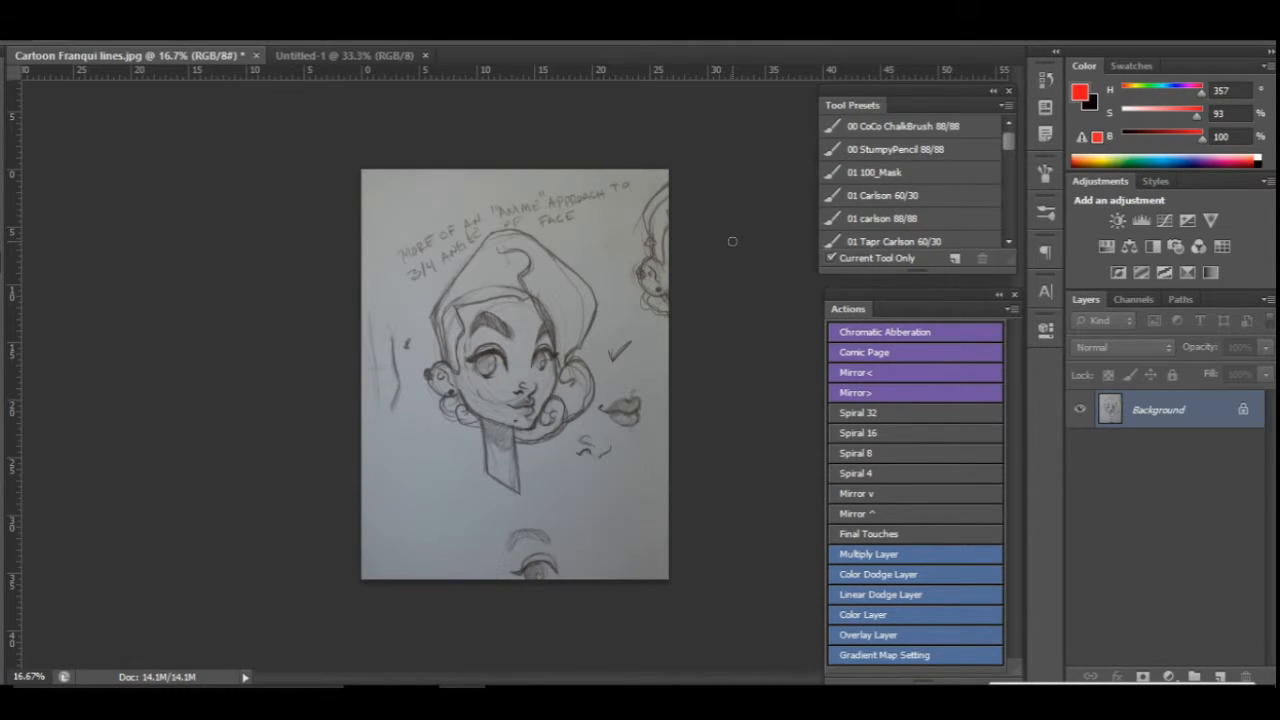
Step: Adjust the scanned sketch's Levels, setting the input values to 39 for shadows, 1.19 for midtones and 164 for highlights
key("l")
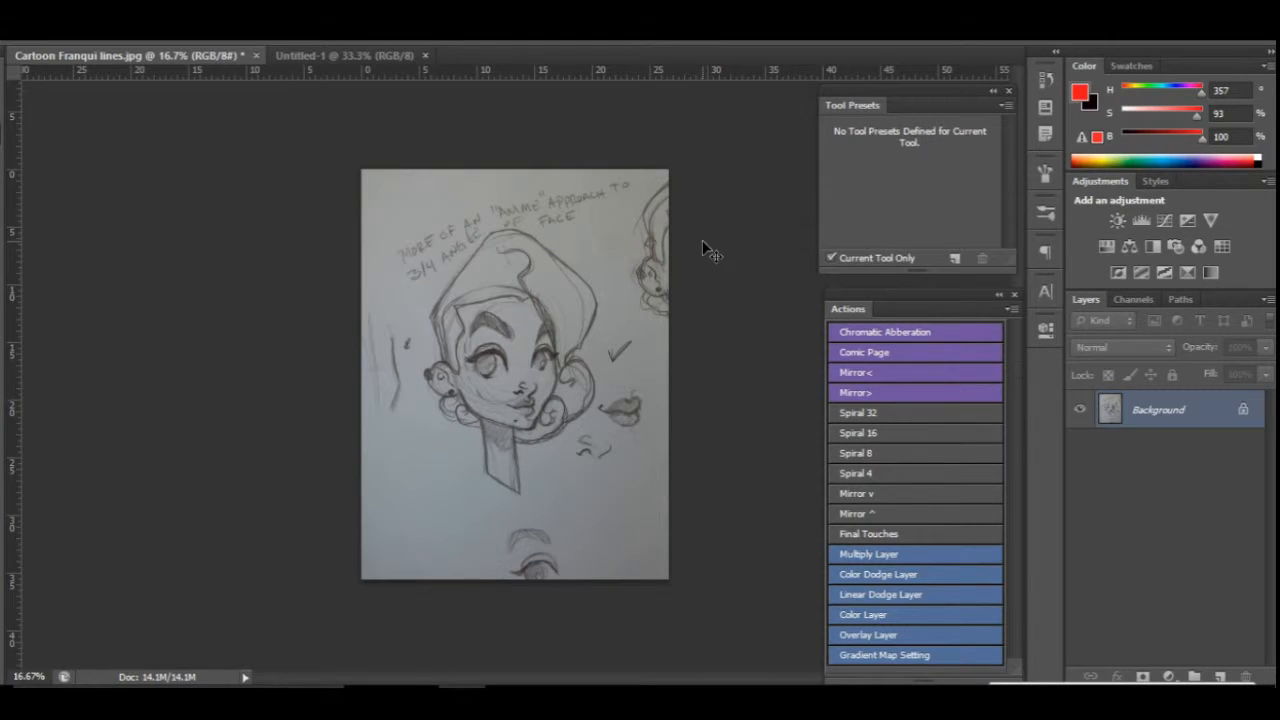
key("ctrl+l")
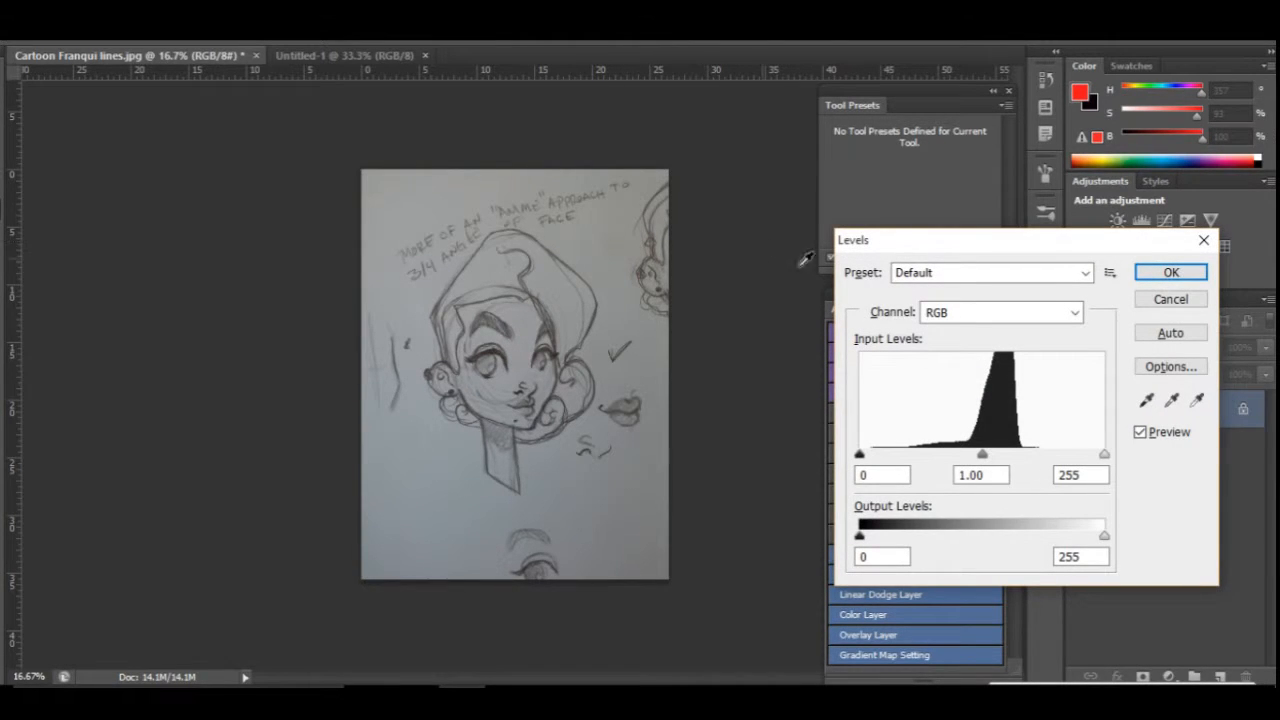
left_click_drag(1104, 455, 1017, 456)
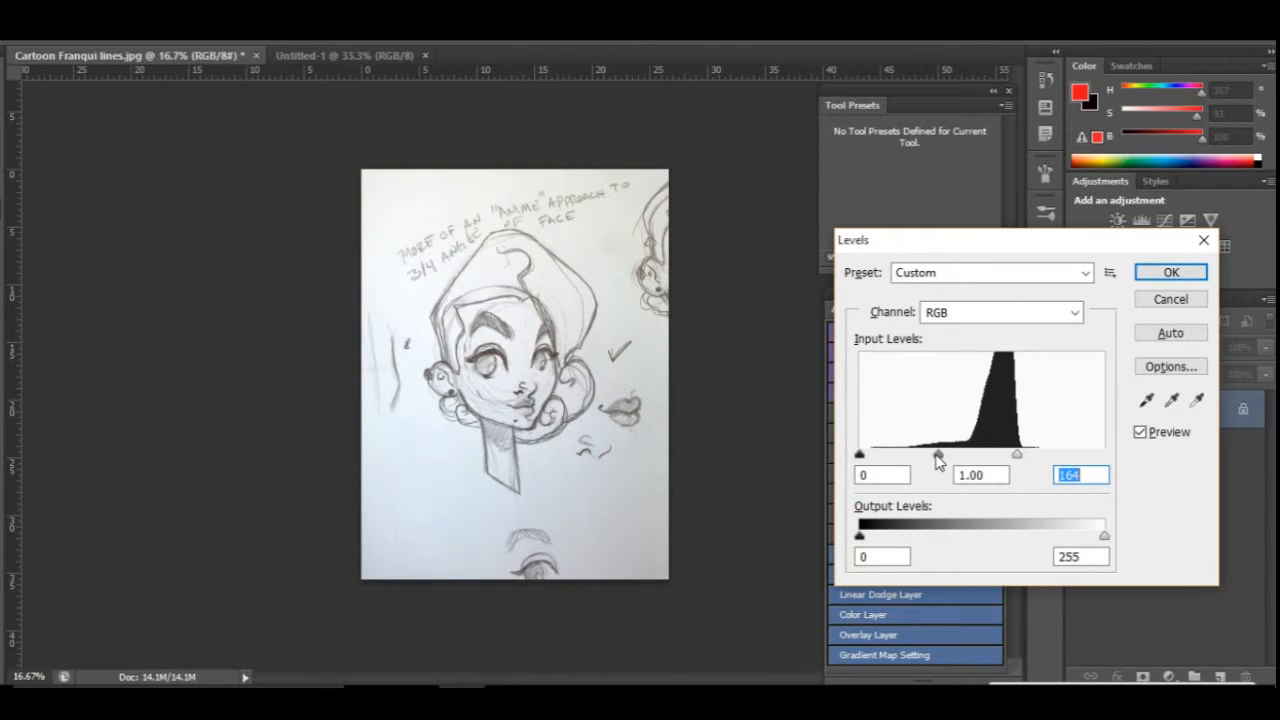
left_click(940, 456)
left_click_drag(860, 455, 898, 458)
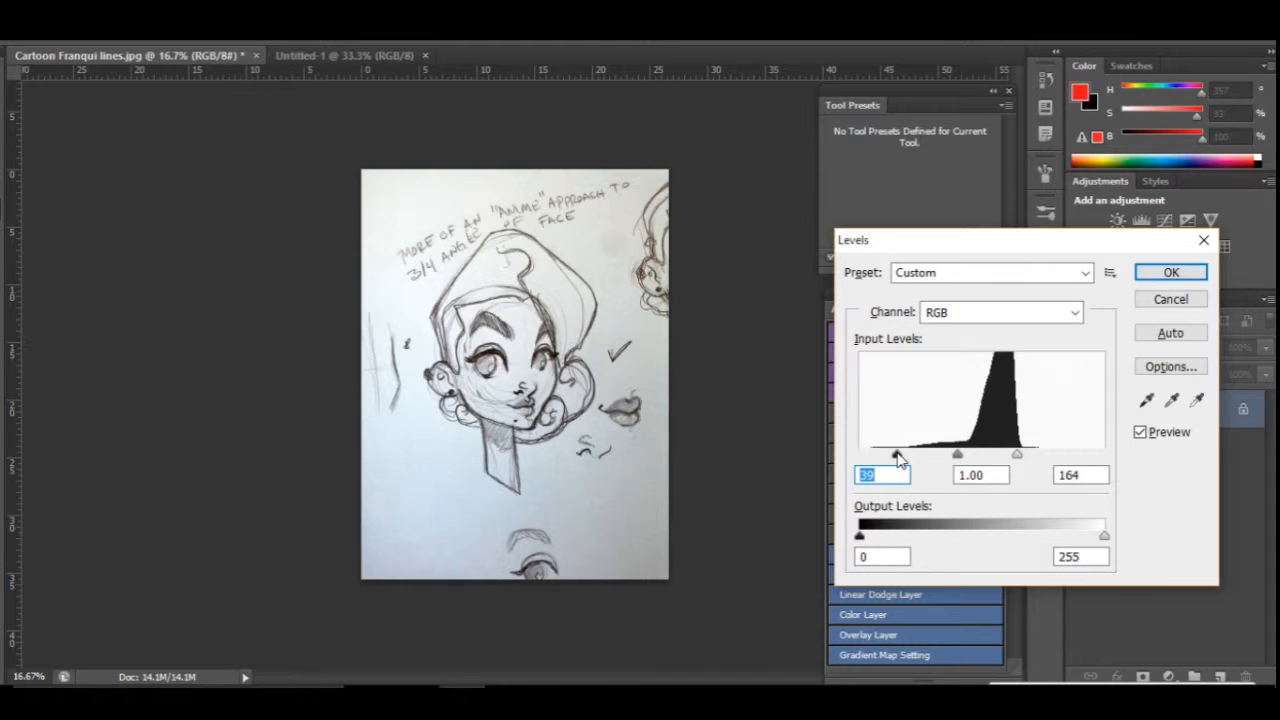
left_click_drag(958, 457, 951, 458)
left_click(951, 458)
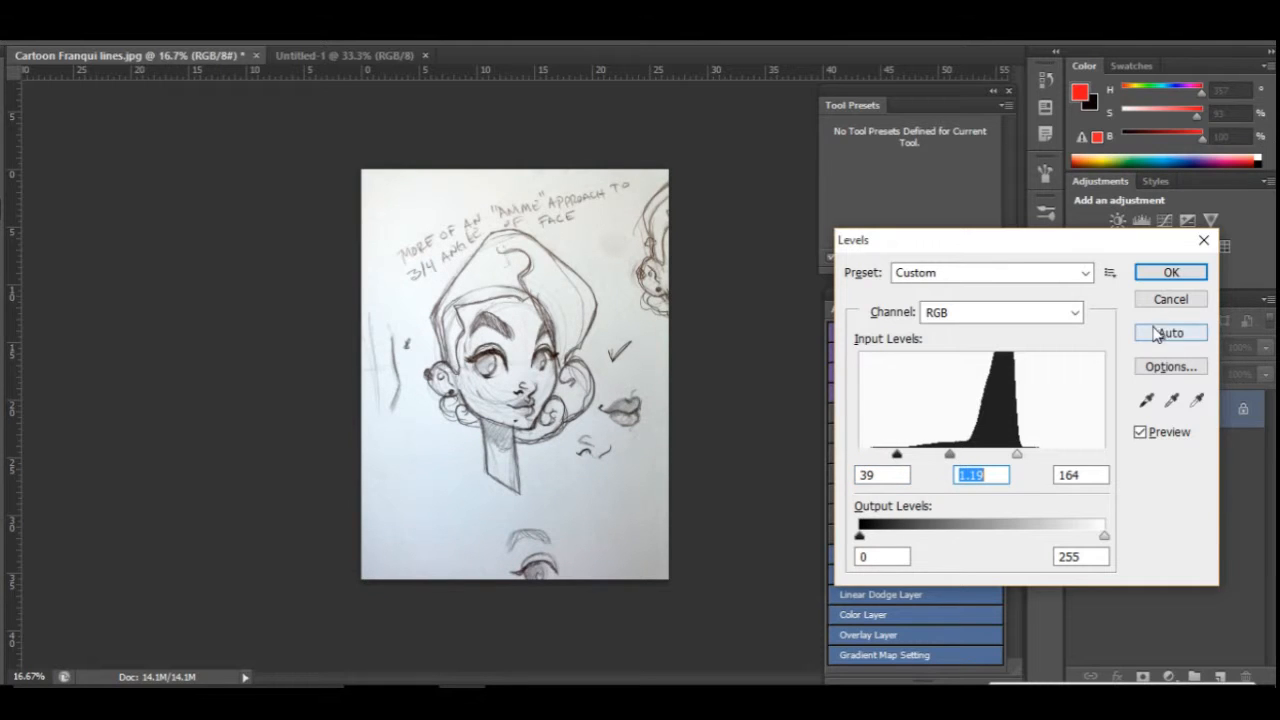
left_click(1171, 273)
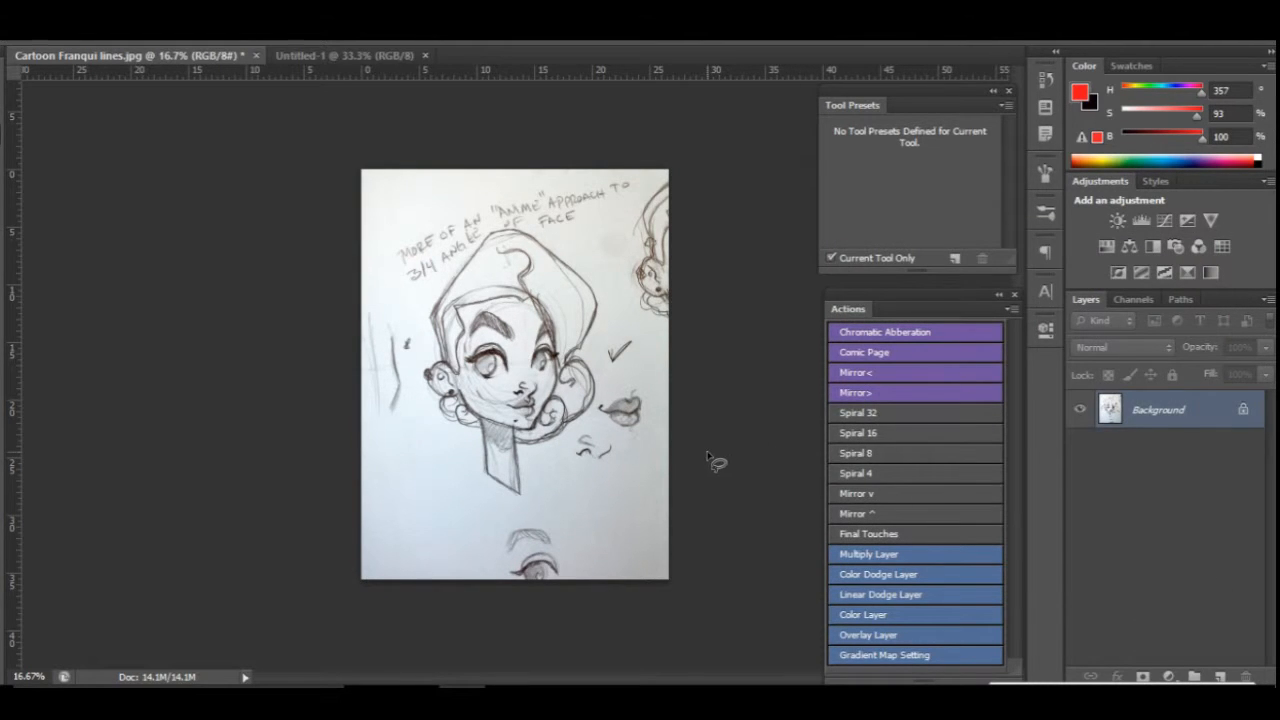
Step: Convert the Background to a regular layer and delete everything outside a freehand lasso outline around the woman's head and neck
double_click(1209, 427)
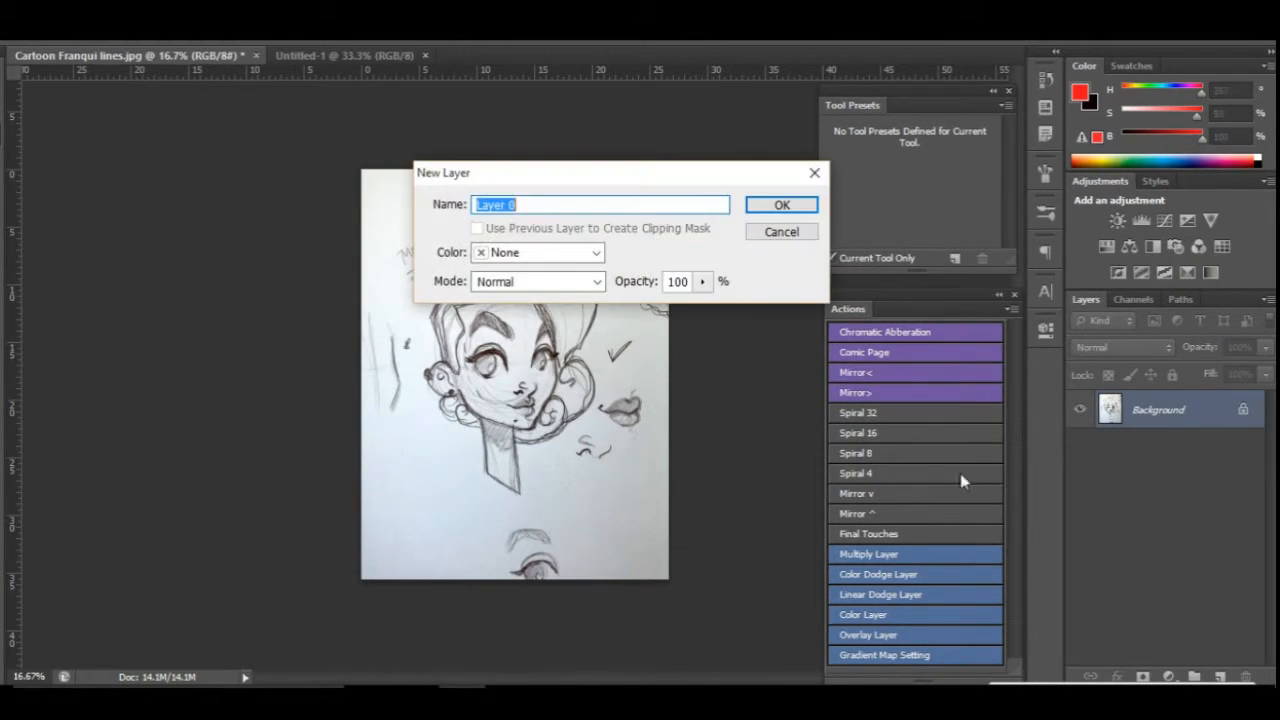
left_click(768, 206)
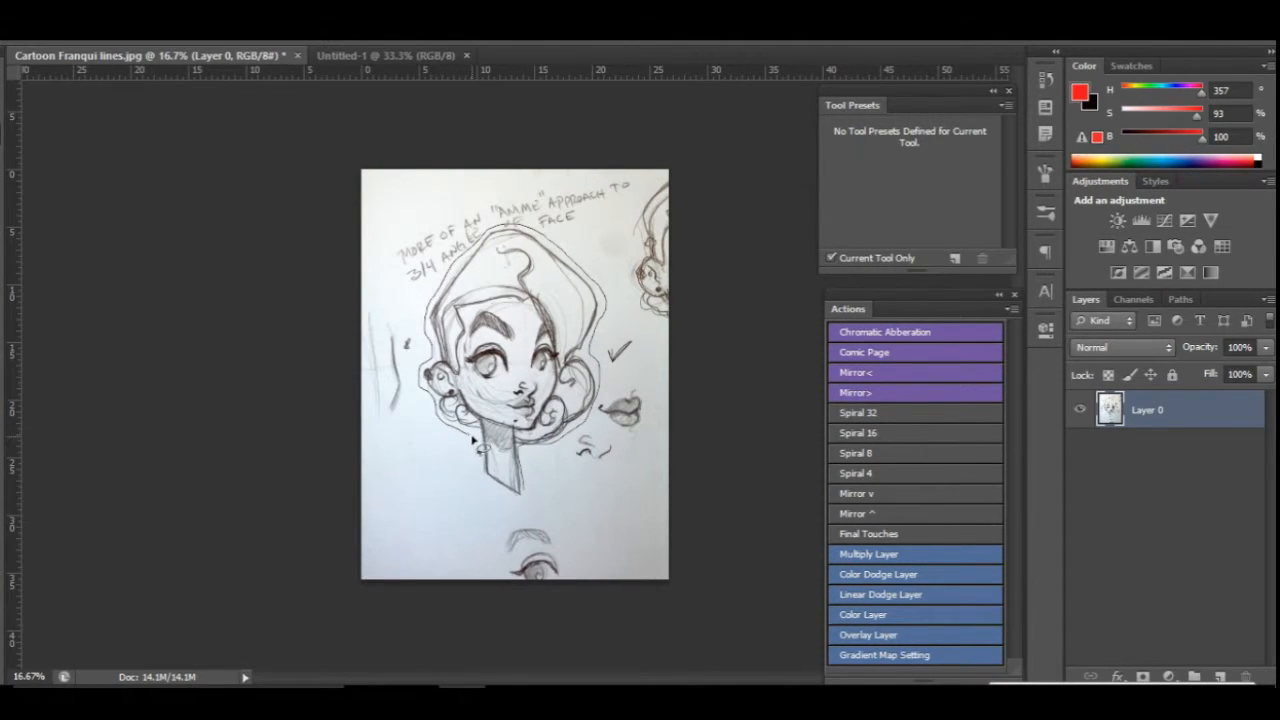
left_click_drag(513, 495, 524, 491)
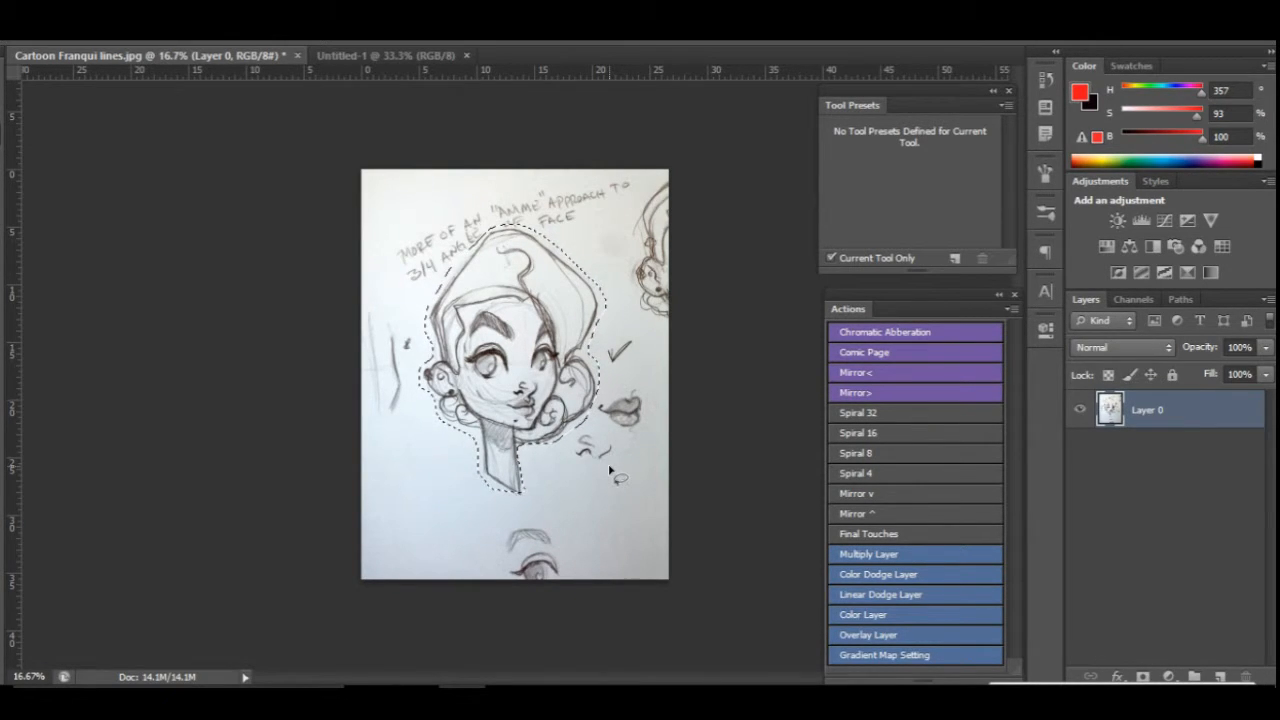
key("ctrl+shift+i")
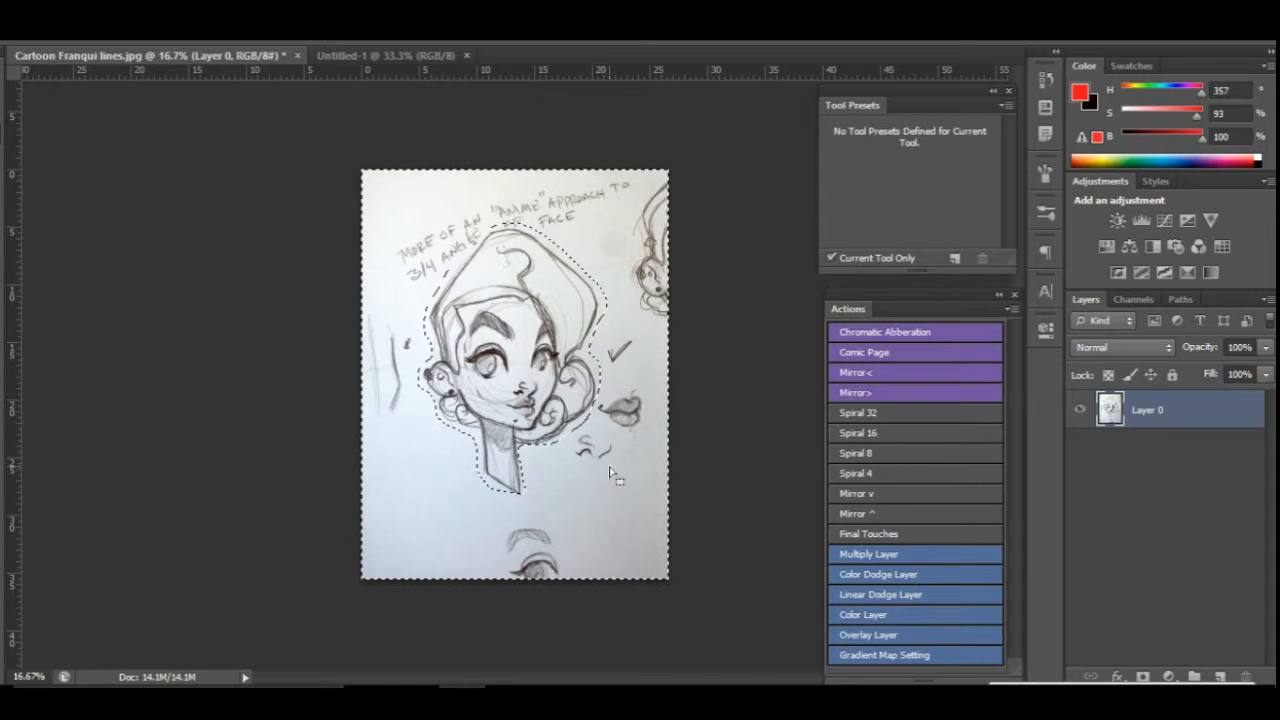
key("Delete")
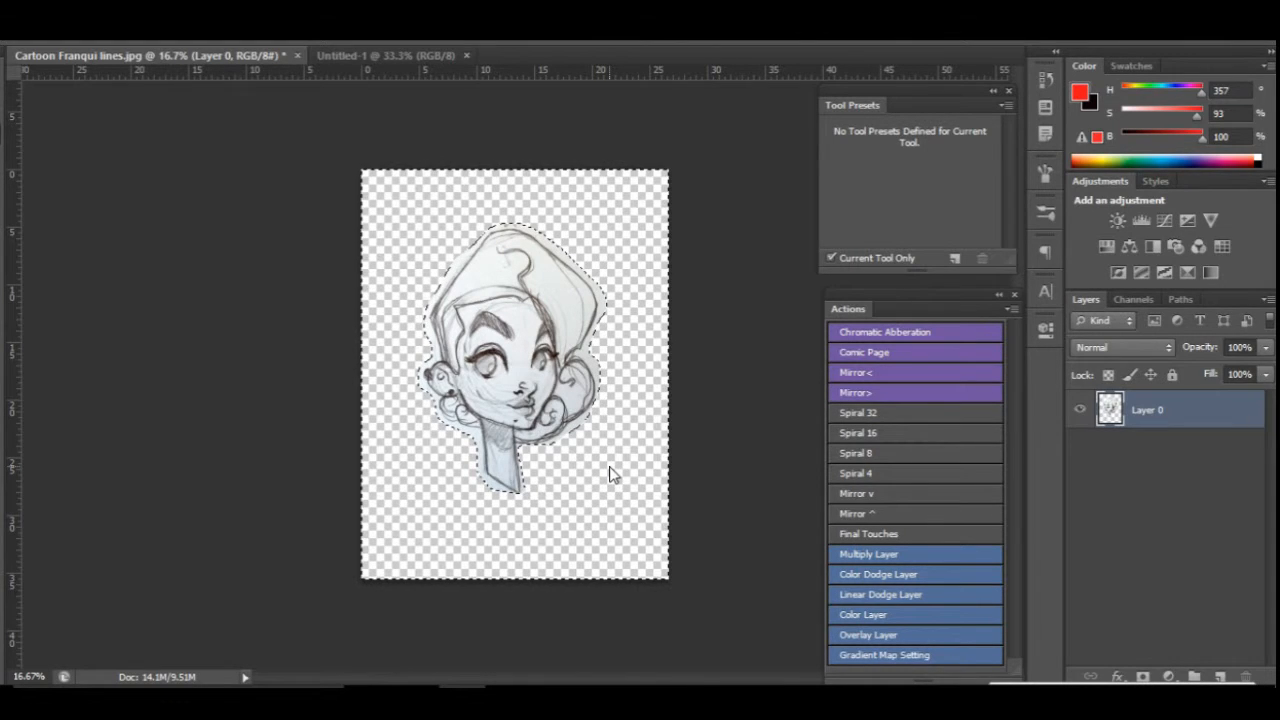
key("ctrl+d")
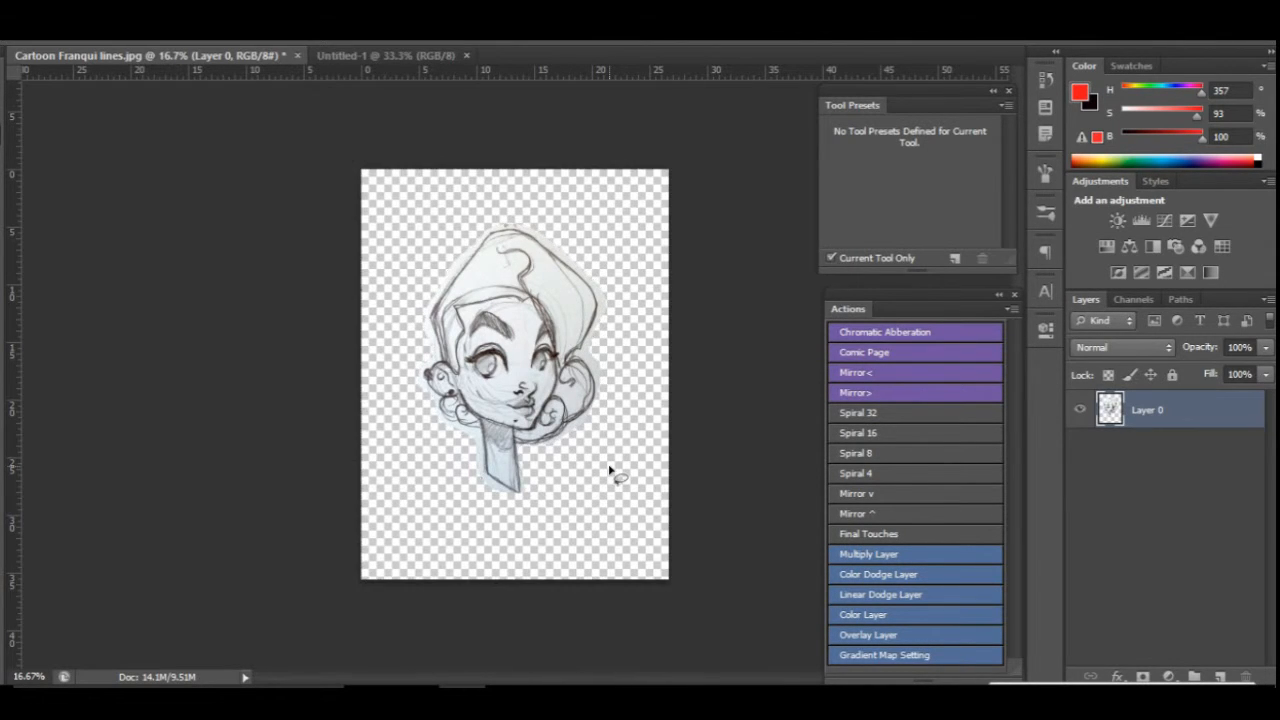
Step: Select the sketch's line work from the Blue channel and paste a copy of it into the Untitled-1 document
left_click(1134, 300)
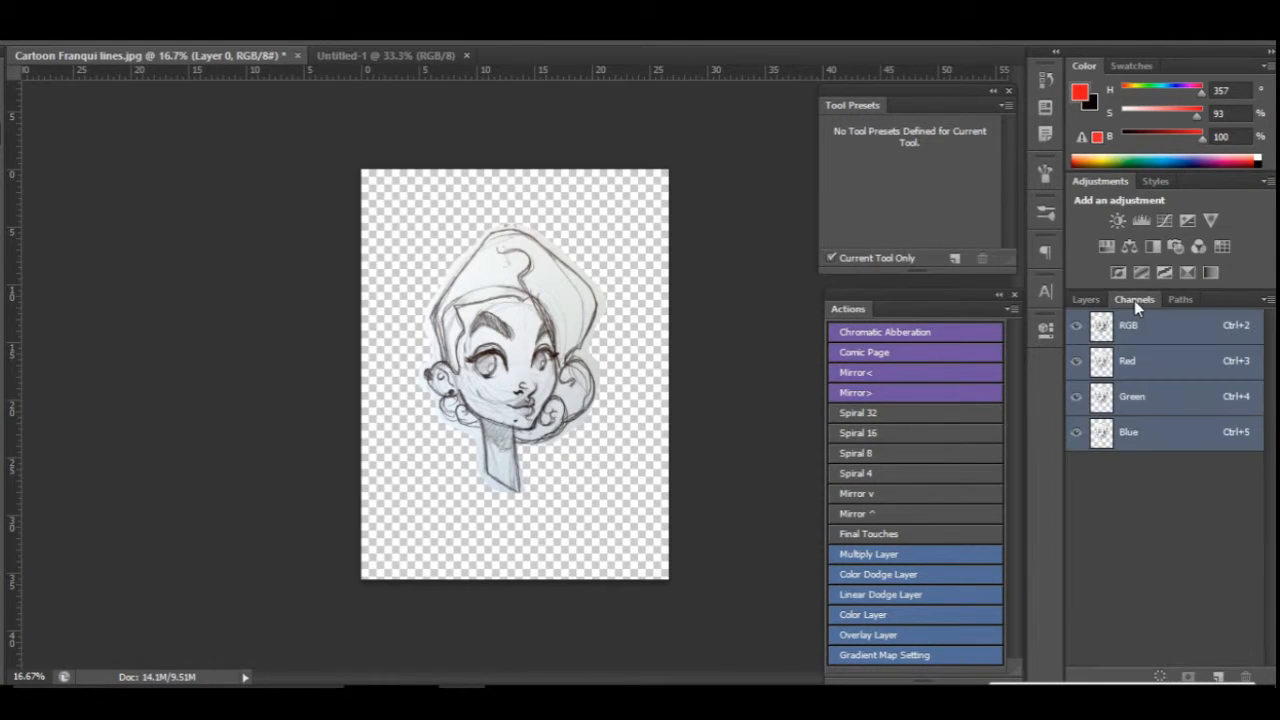
left_click(1128, 436)
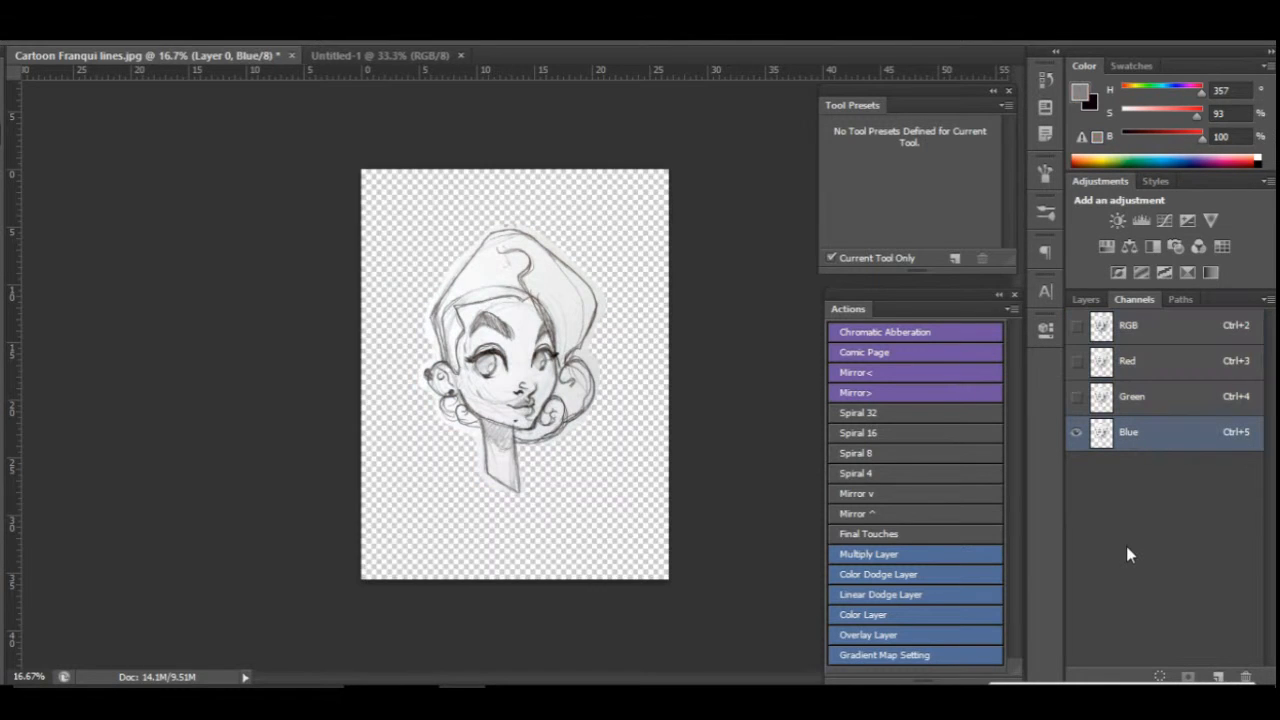
left_click(1104, 443, "ctrl")
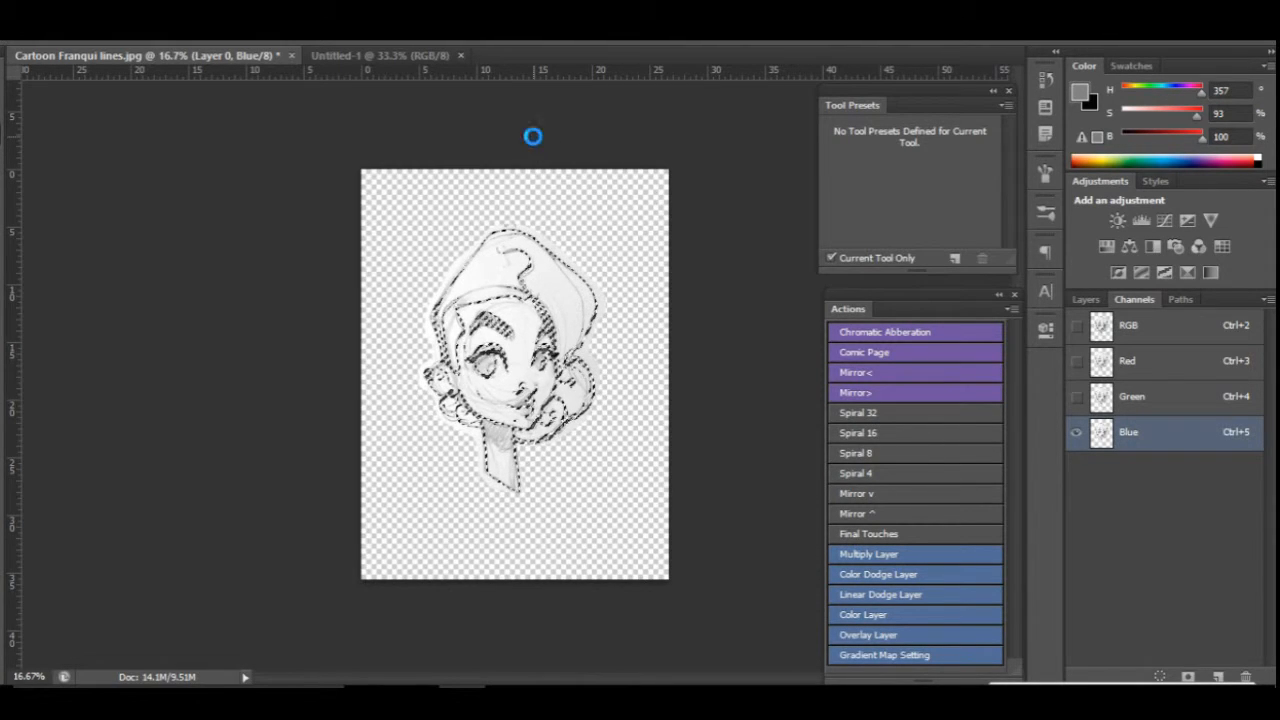
left_click(348, 58)
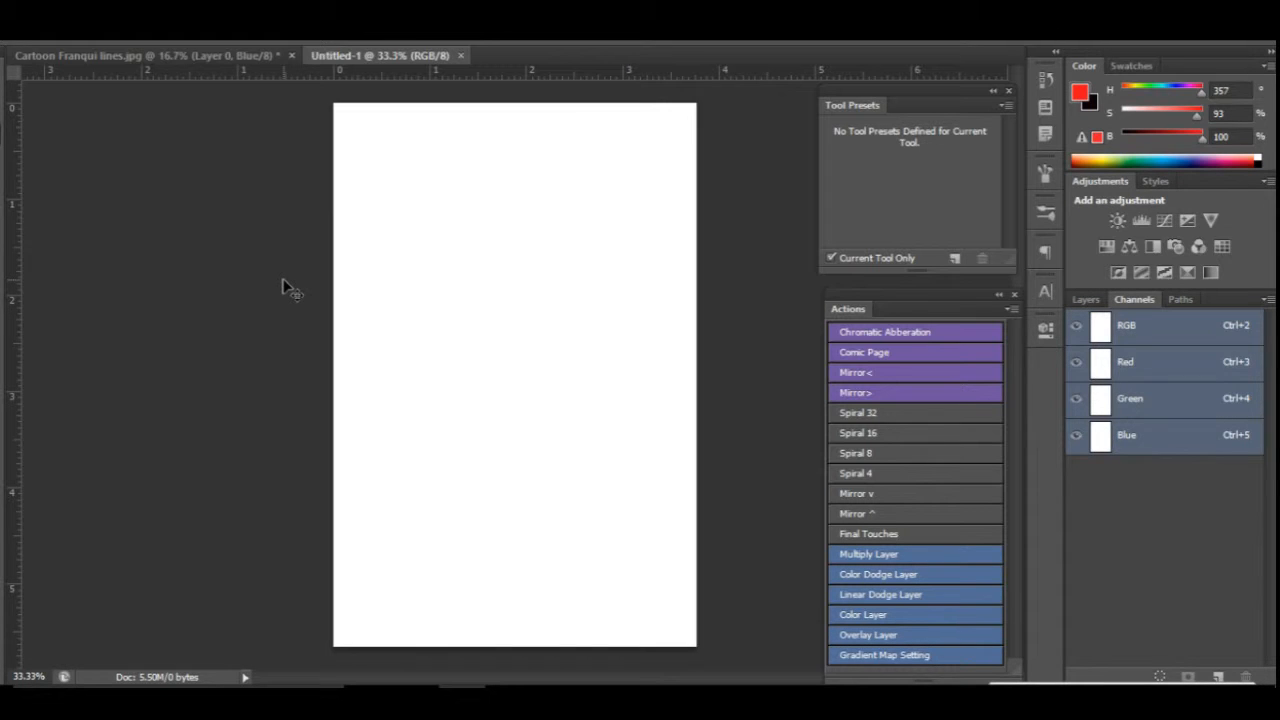
key("ctrl+v")
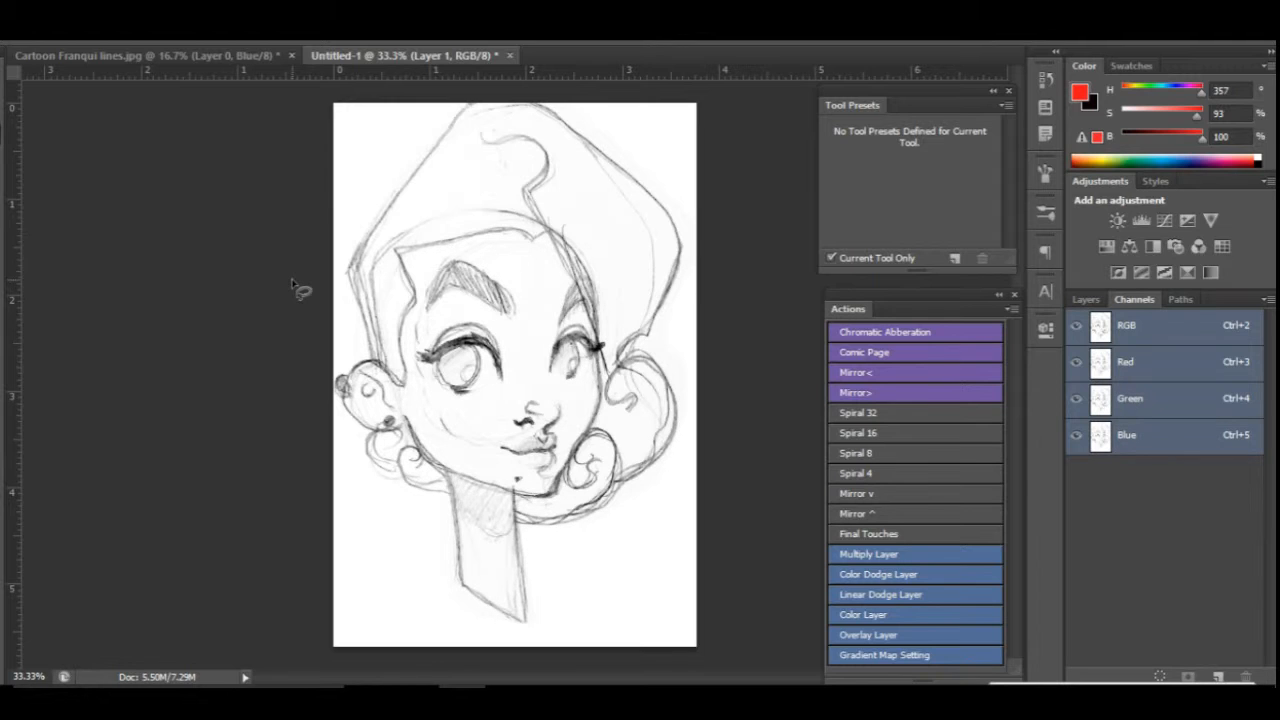
Step: Examine the pasted line art by switching its layer's visibility off and on
left_click(1090, 299)
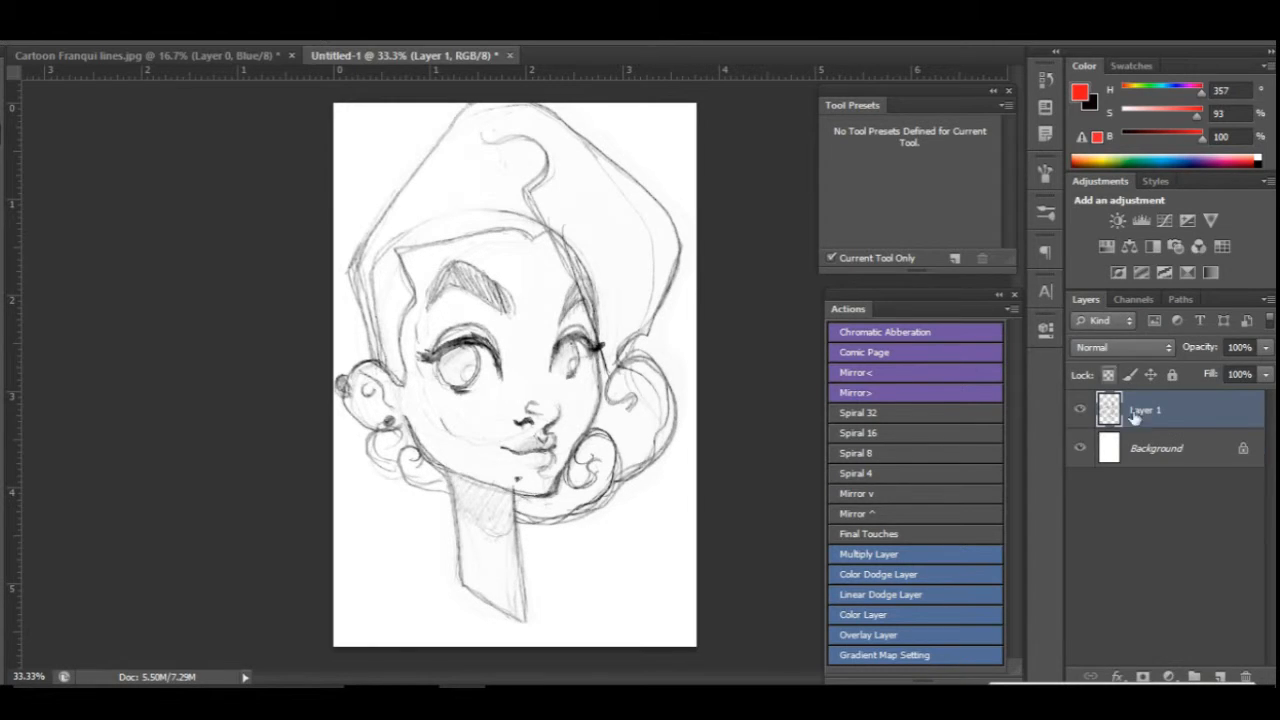
left_click(1080, 409)
left_click(1080, 409)
Step: Transform the pasted sketch, moving it down and scaling it slightly smaller so the head and neck fit inside the page
key("ctrl+t")
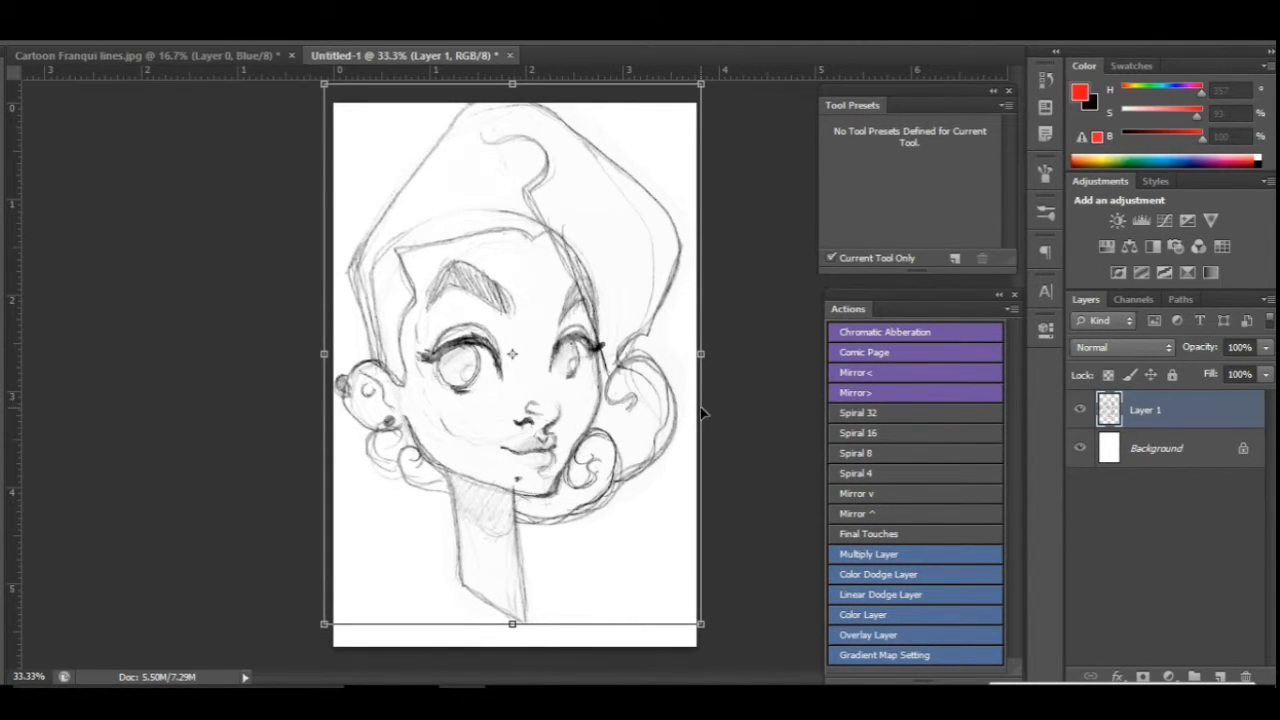
key("ctrl+minus")
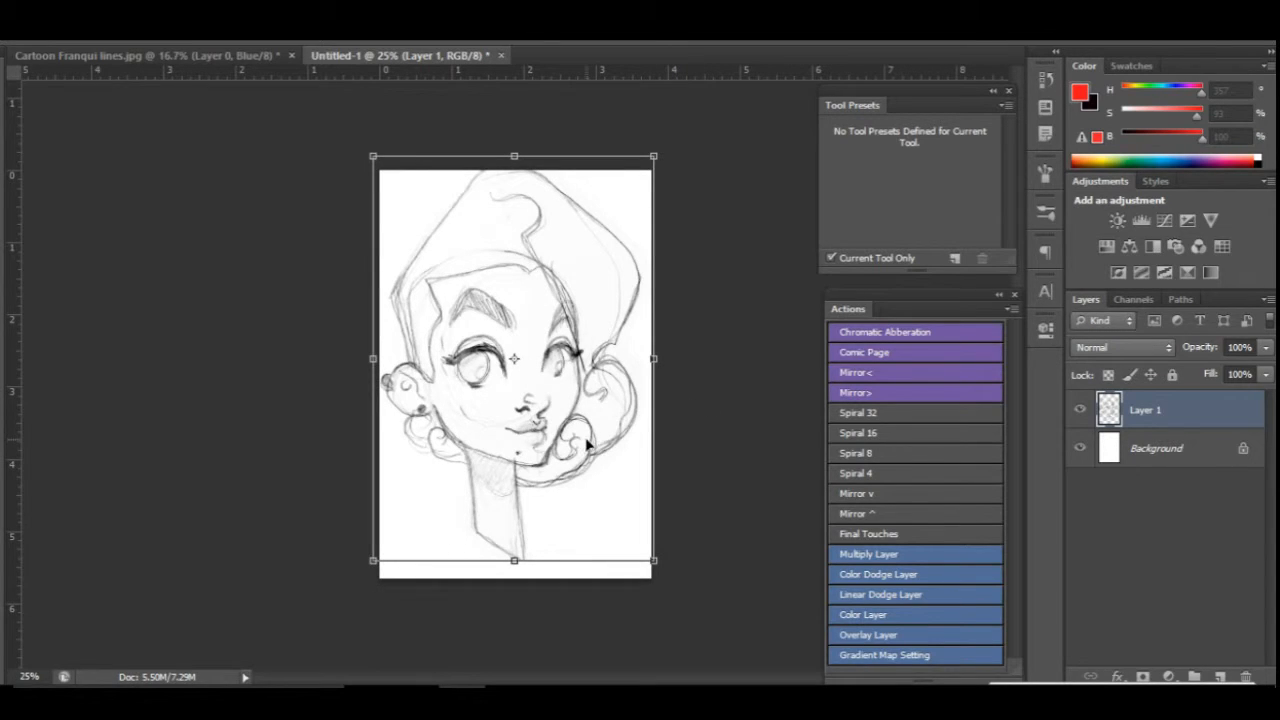
left_click_drag(589, 444, 600, 450)
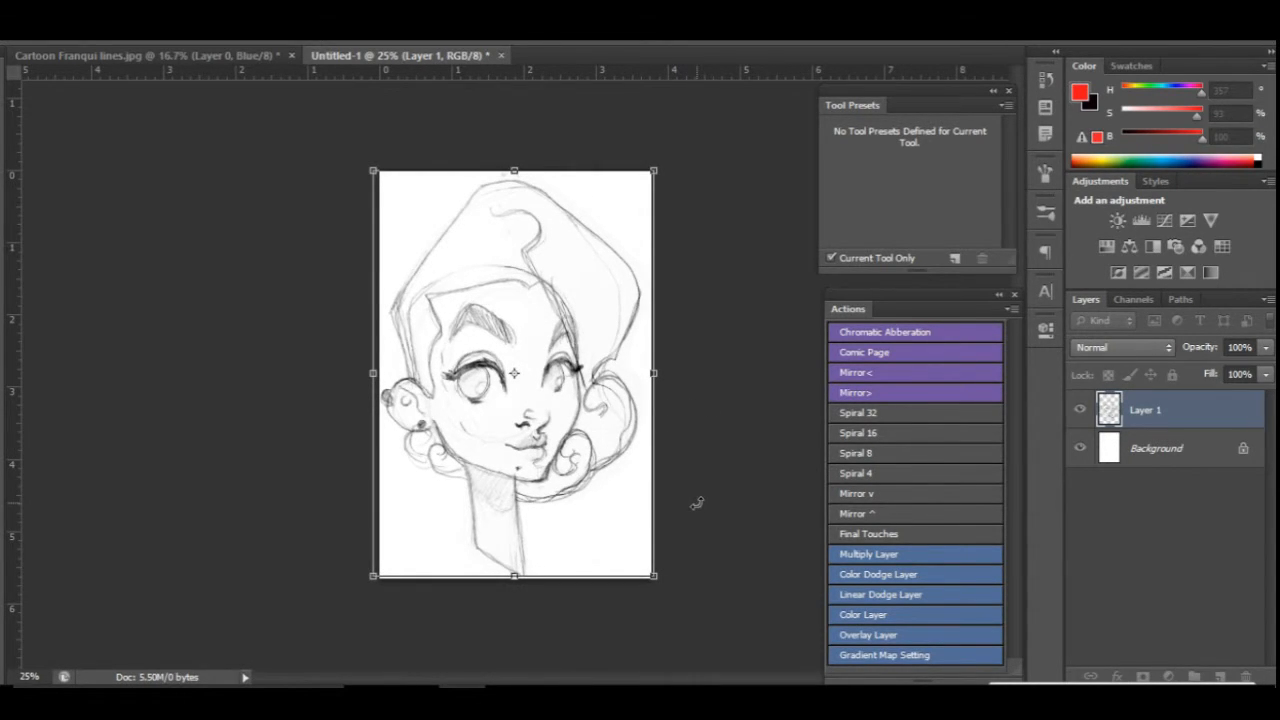
key("Up")
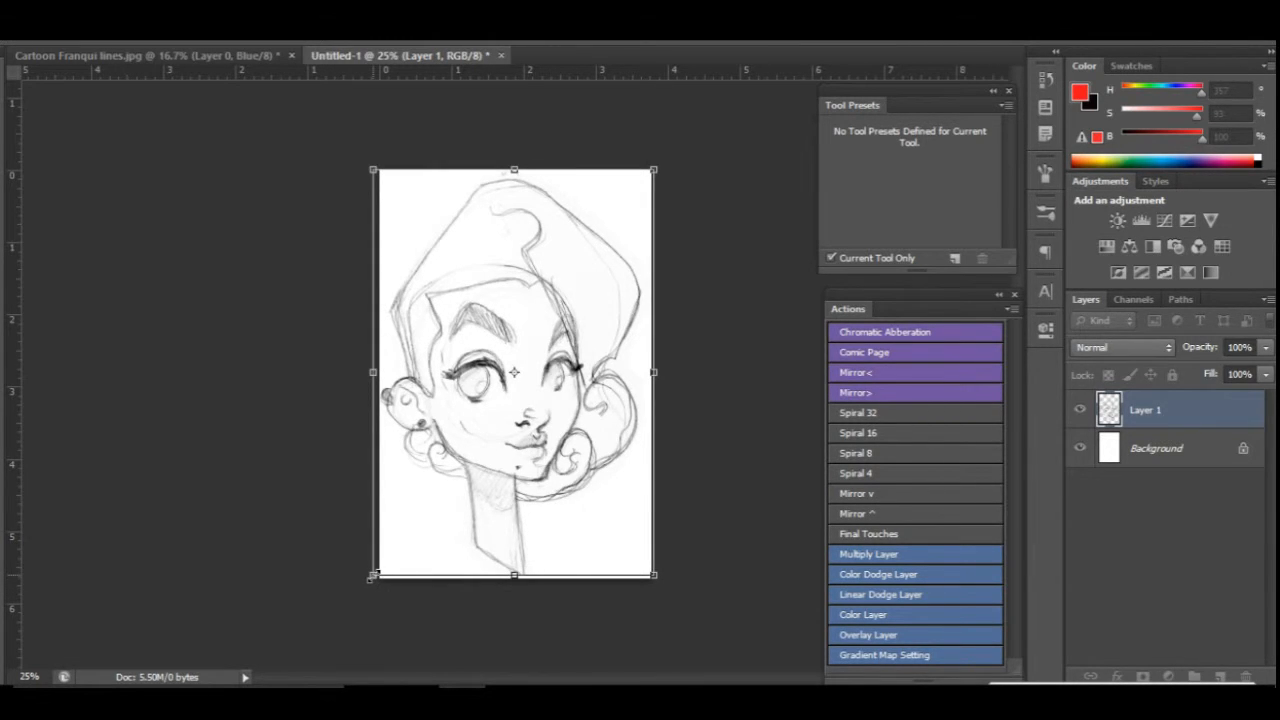
left_click_drag(372, 576, 382, 562)
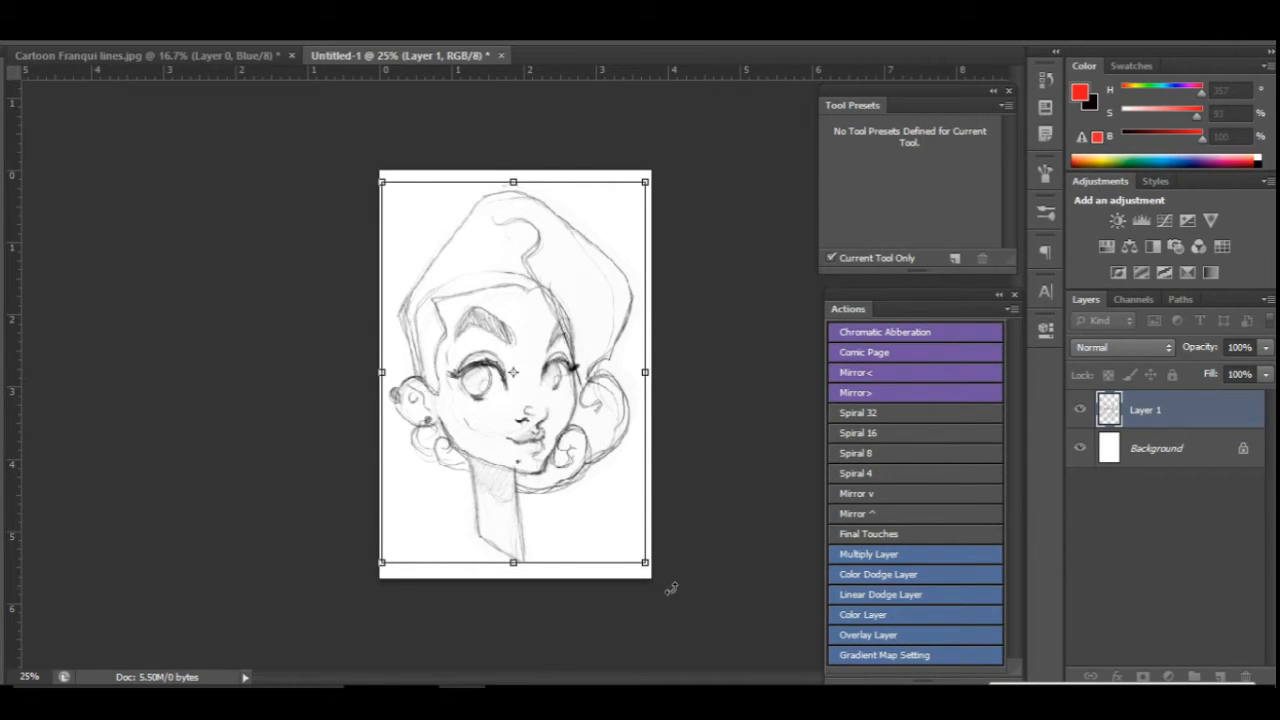
left_click_drag(645, 563, 591, 485)
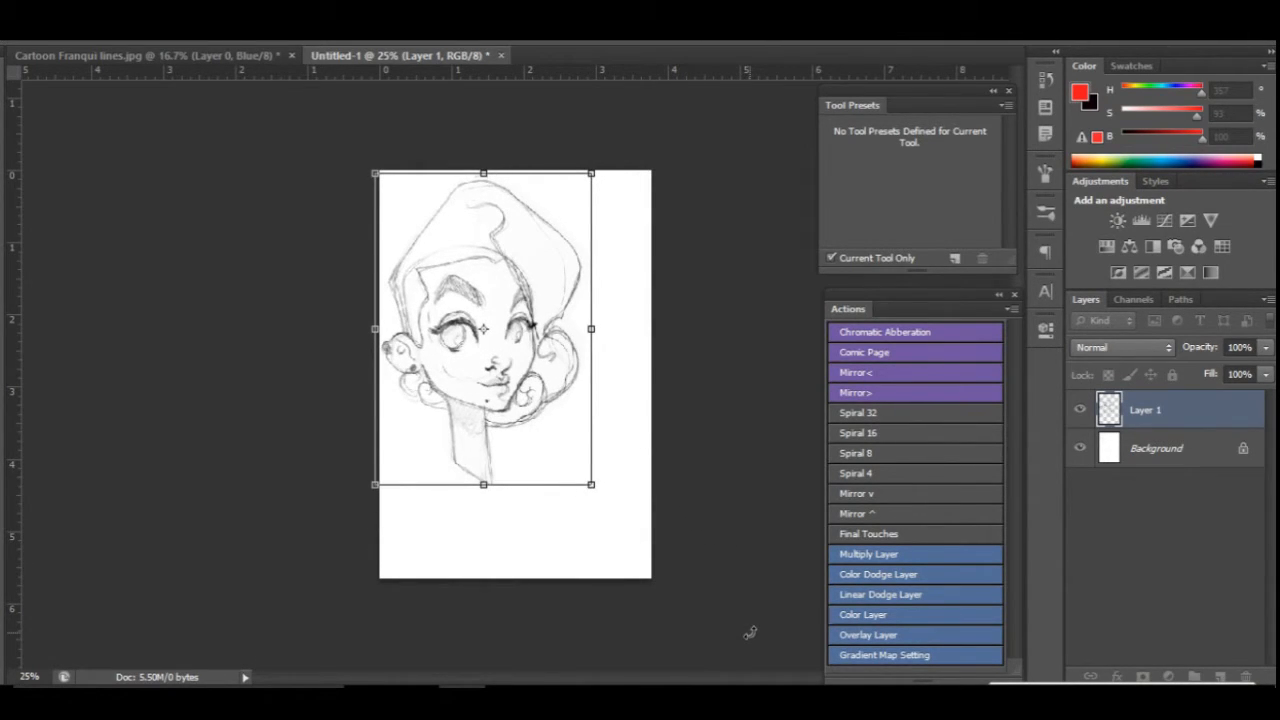
key("ctrl+z")
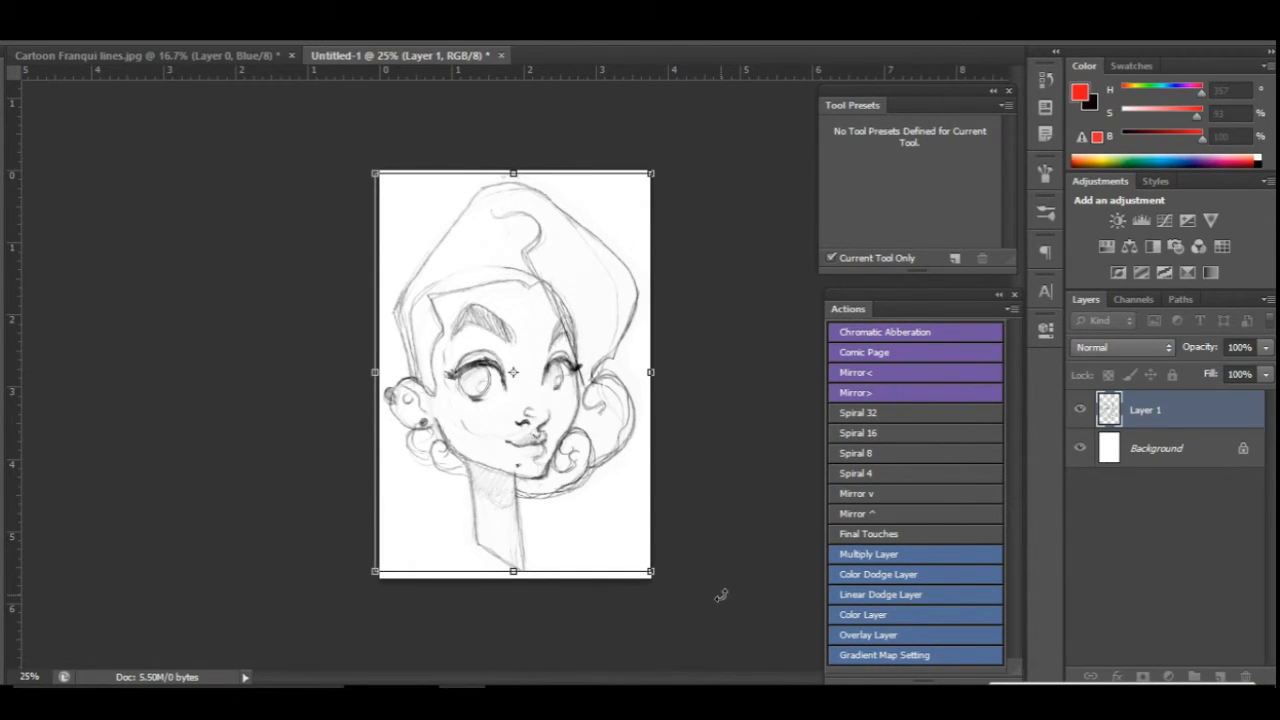
double_click(721, 595)
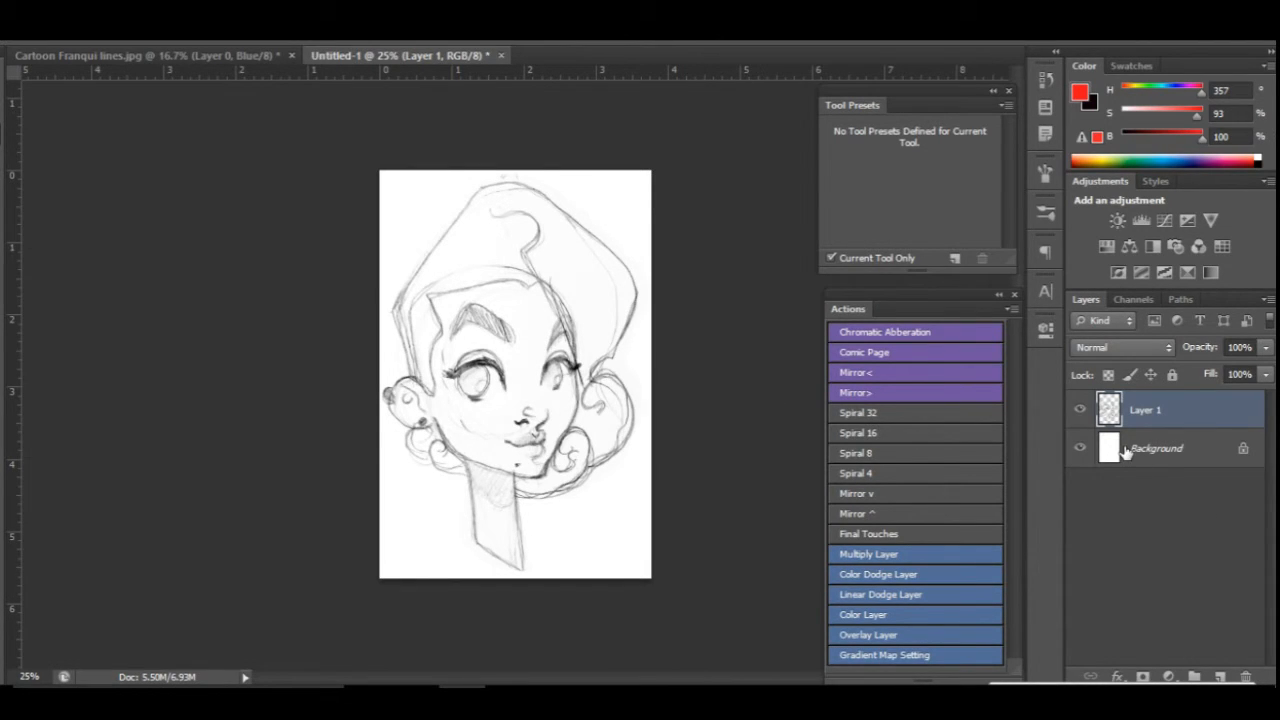
Step: Add a new empty layer between the Background and the sketch layer
left_click(1081, 412)
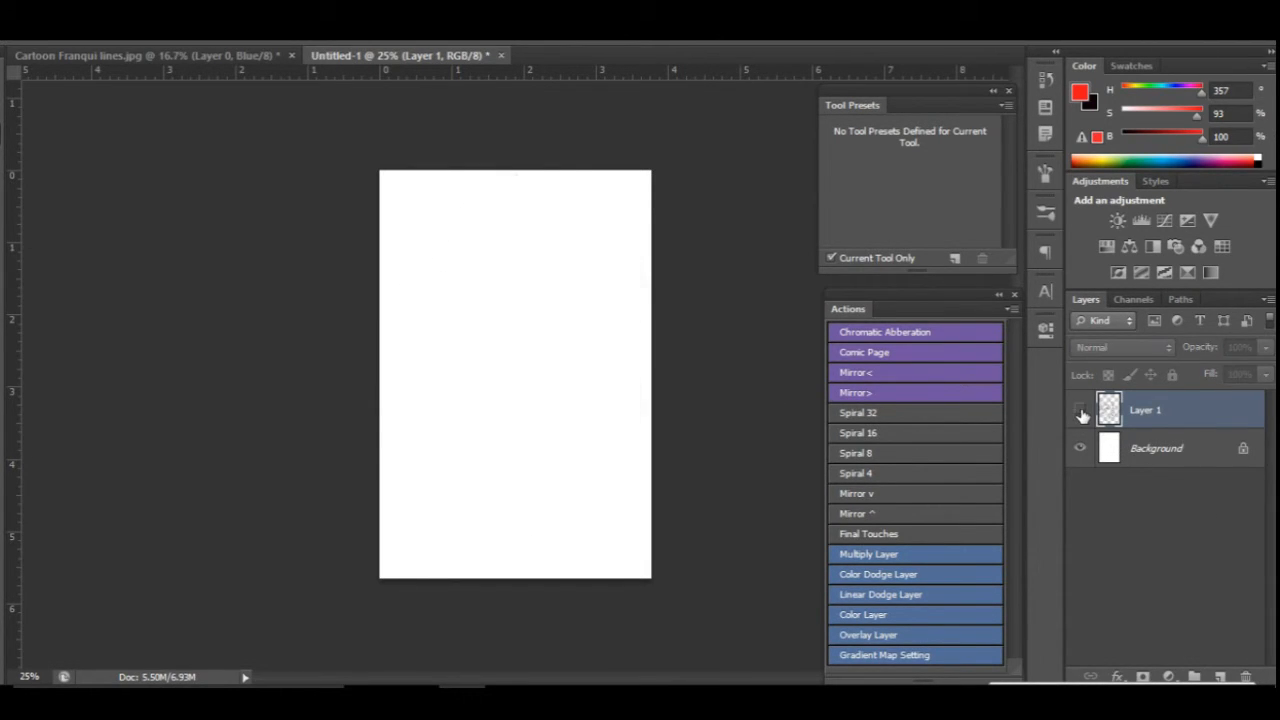
left_click(1081, 412)
left_click(1178, 449)
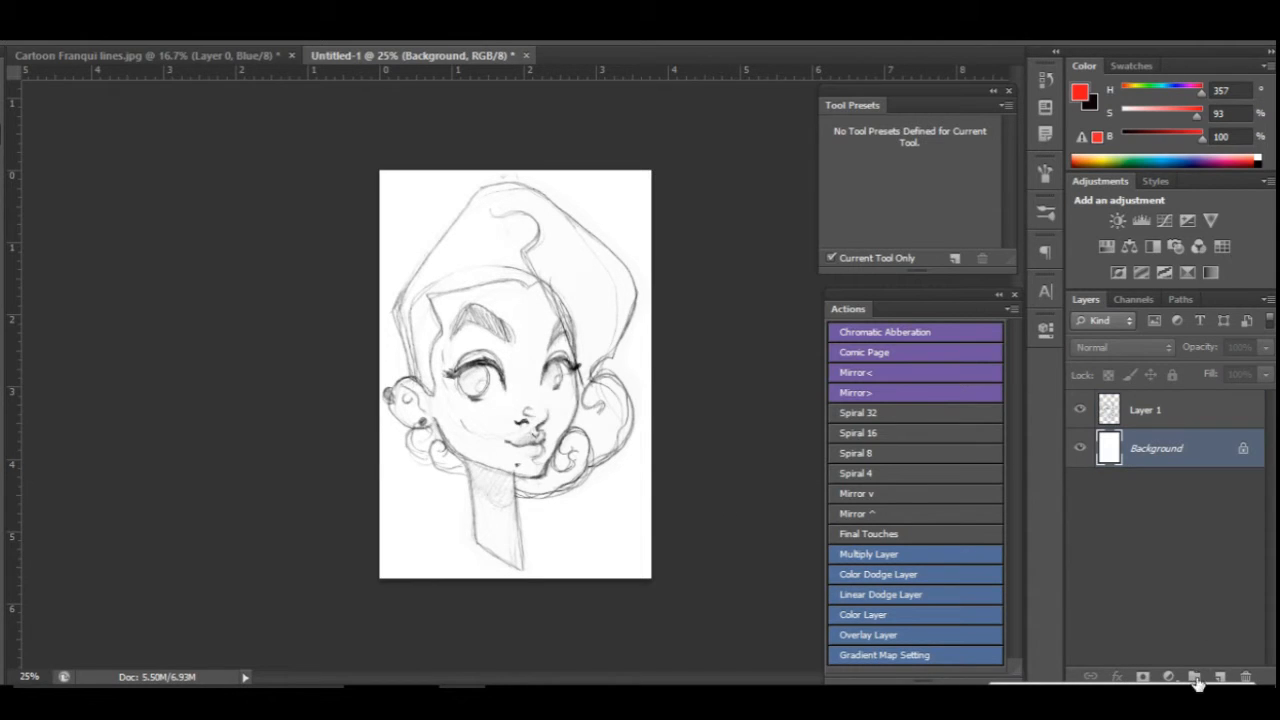
left_click(1220, 678)
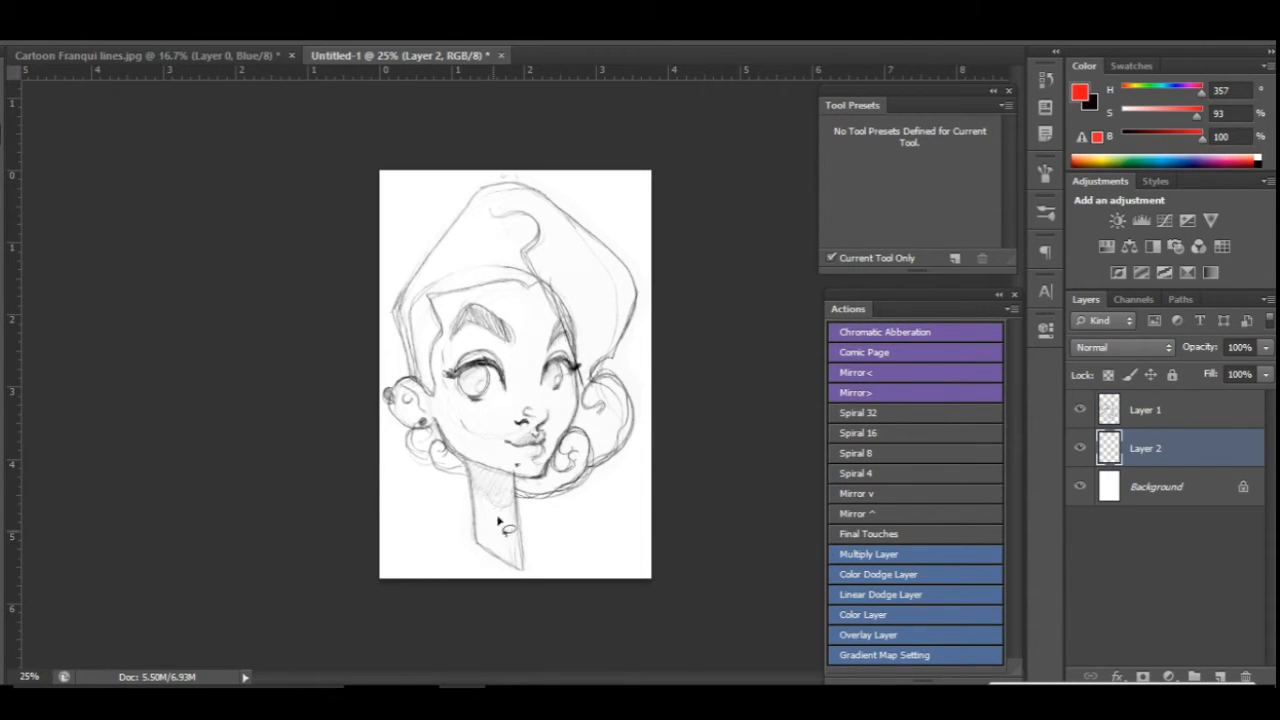
Step: Brush a light red test patch over the nose and cheek on the new layer and compare it by toggling both layers' visibility
key("b")
mouse_move(528, 424)
left_mouse_down()
mouse_move(548, 440)
mouse_move(568, 384)
mouse_move(572, 410)
mouse_move(543, 382)
mouse_move(548, 356)
left_mouse_up()
left_click(1080, 410)
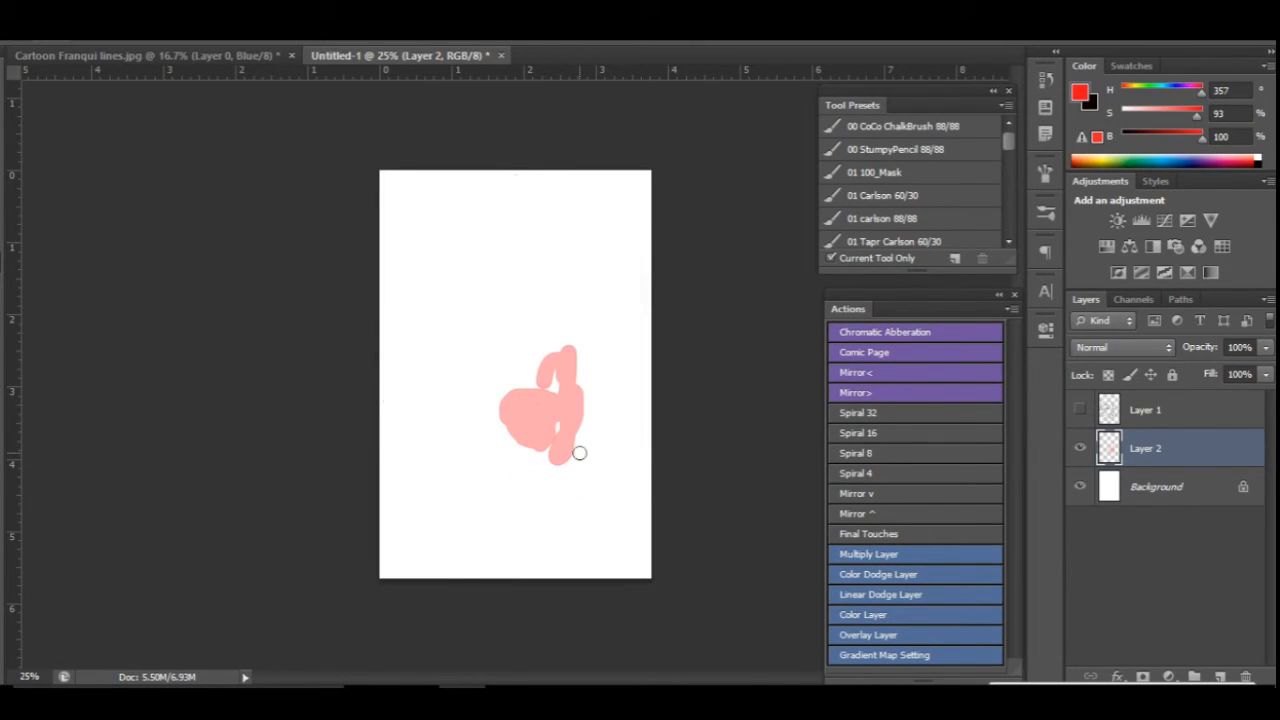
left_click(1080, 410)
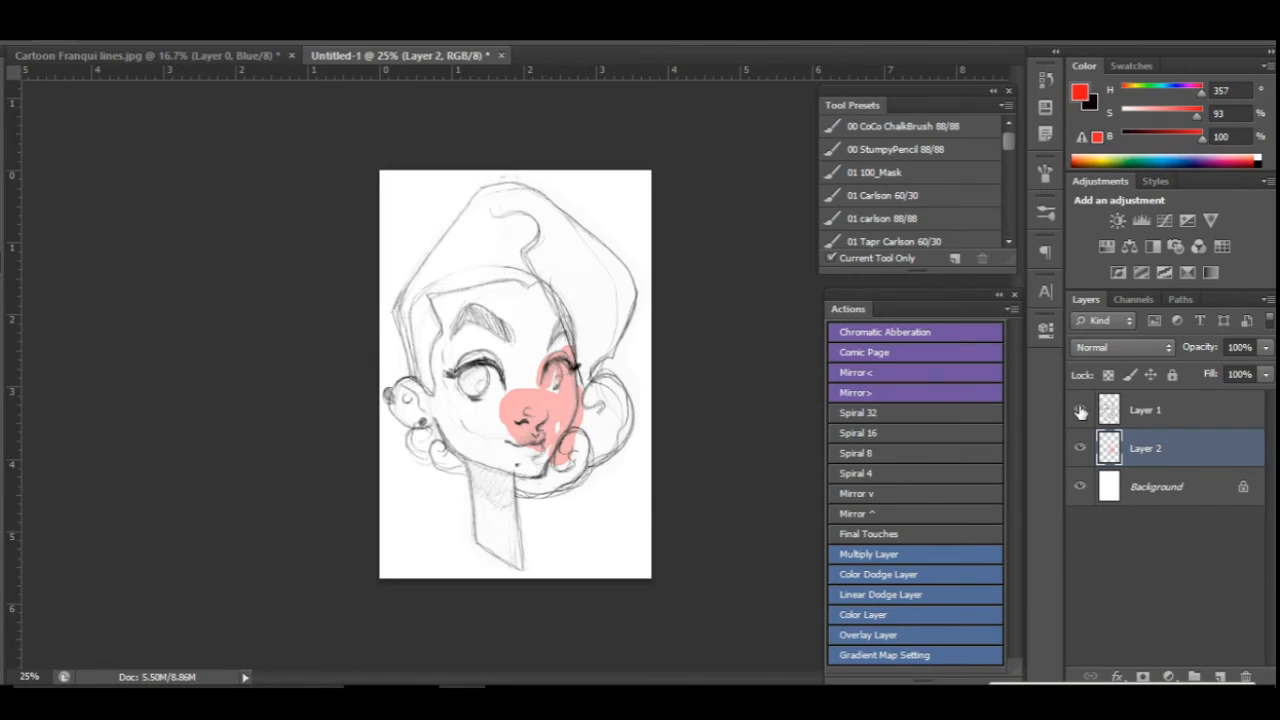
left_click(1080, 449)
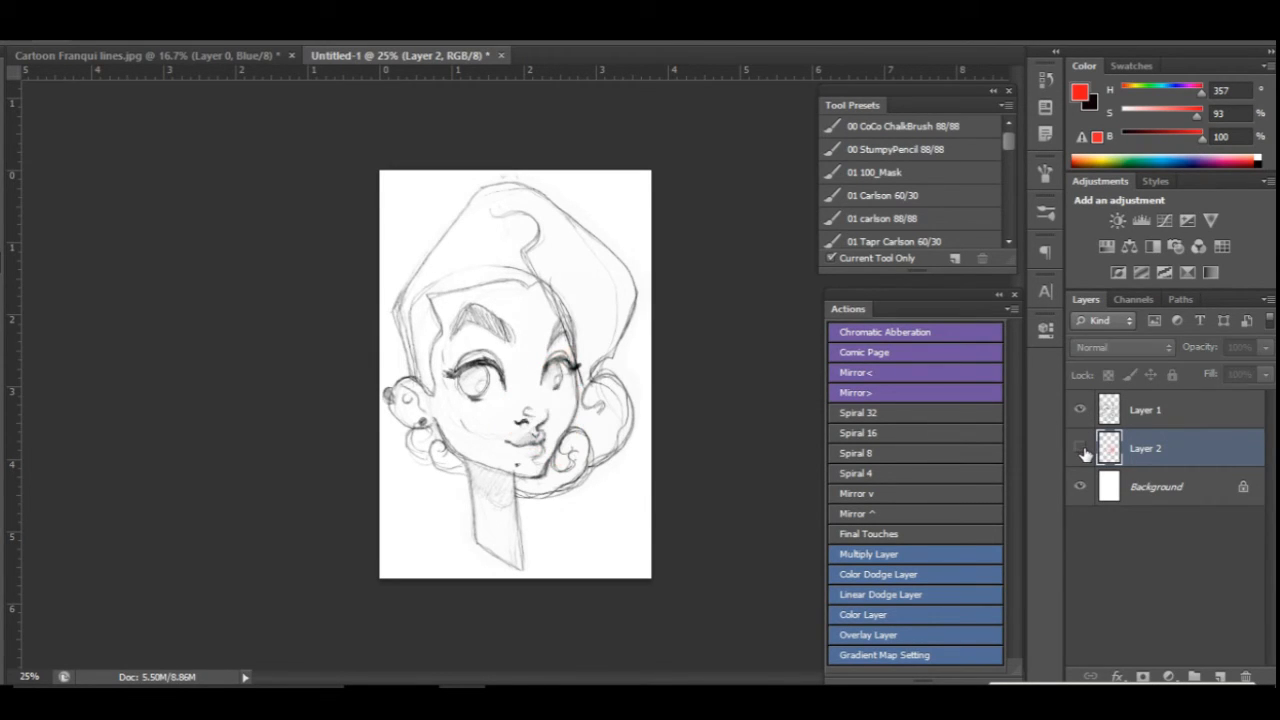